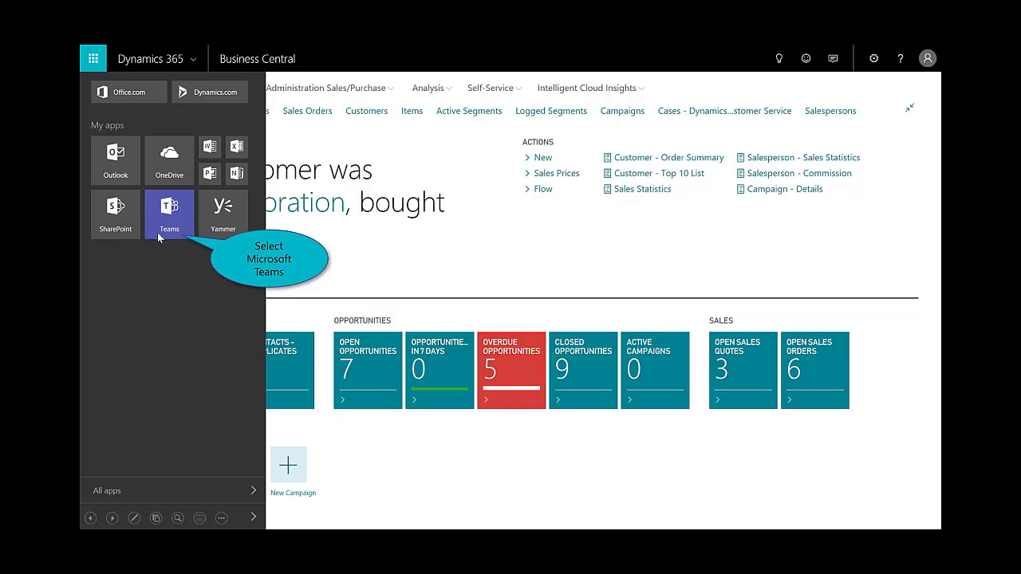
- Switch to Microsoft Teams and view the Business Central CRONUS US Campaign Details.pdf shared in the CRONUS - Marketing Campaigns channel, then close it
left_click(159, 233)
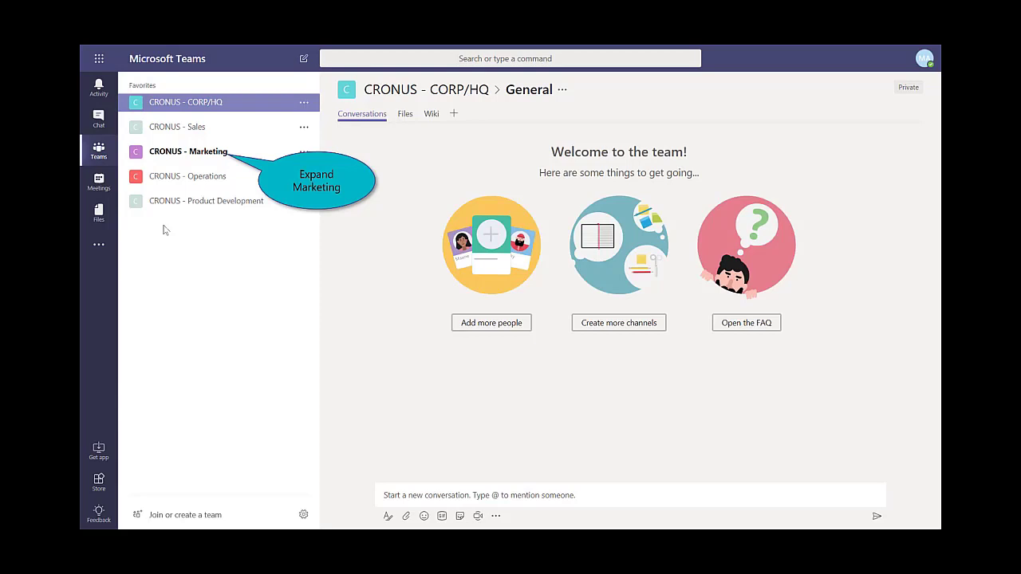
left_click(188, 152)
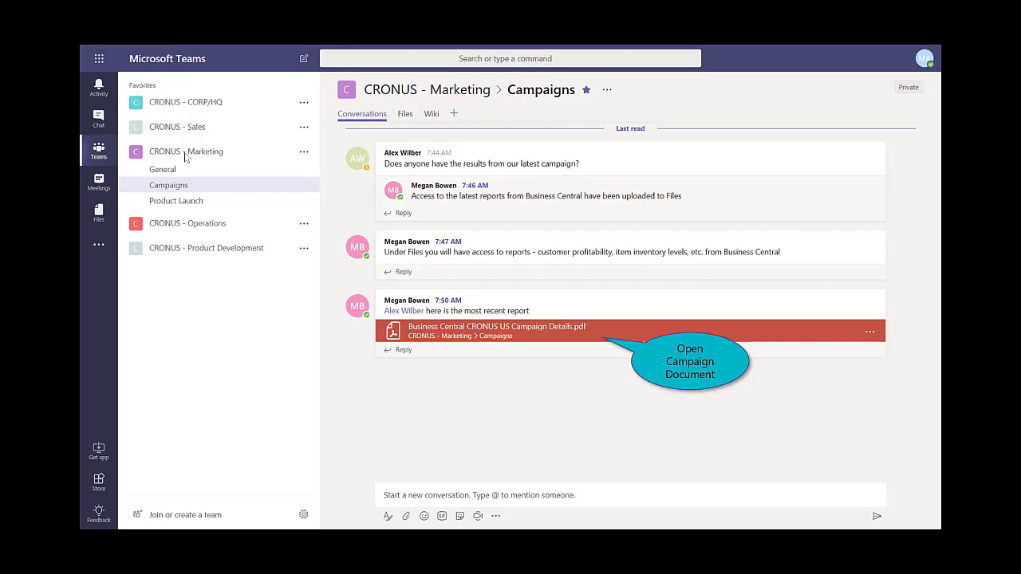
left_click(513, 328)
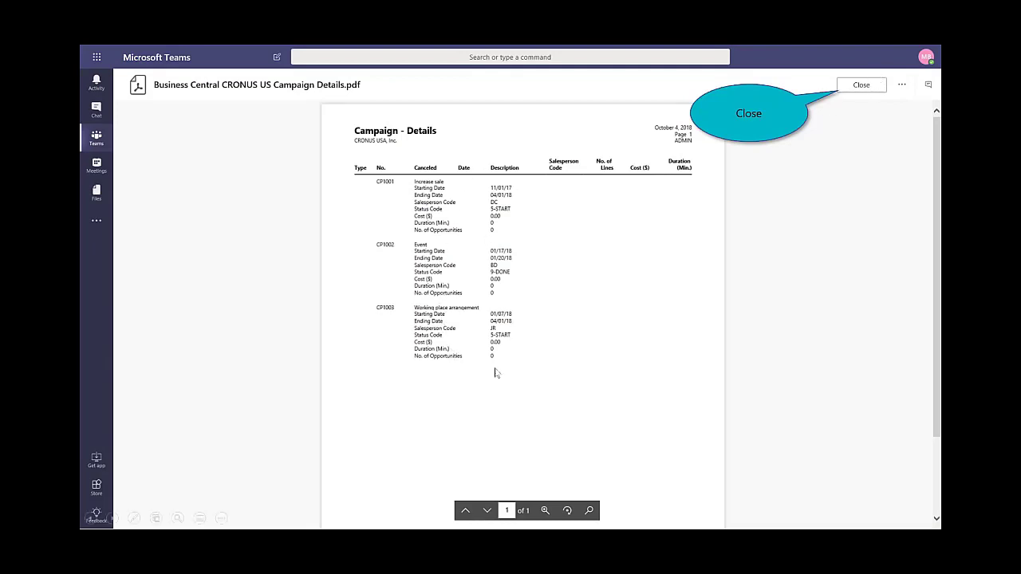
left_click(846, 88)
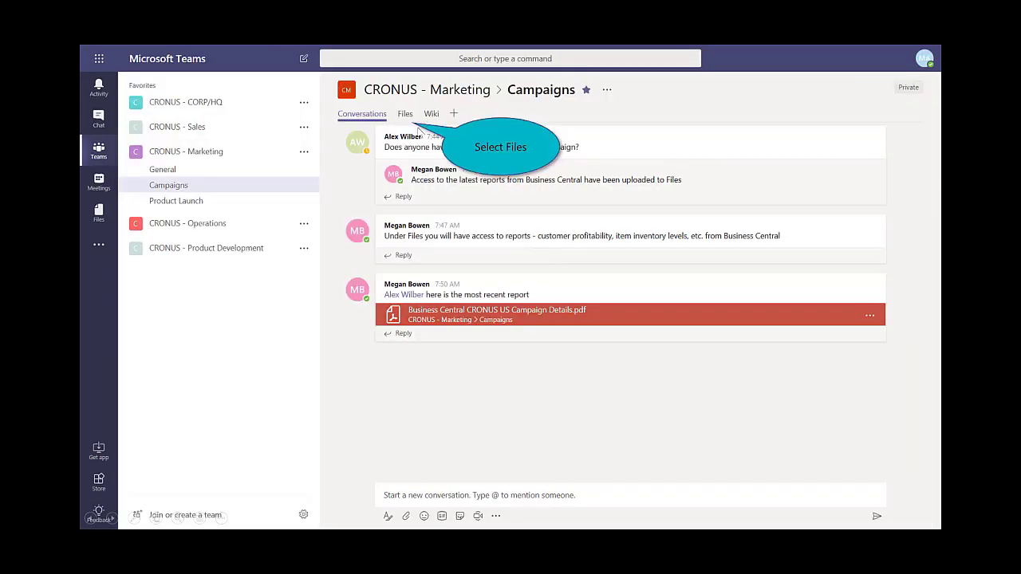
- Start a conversation on the channel file Business Central Top 20 Inventory Items.pdf, posting "A great opportunity to learn about the success of our products"
left_click(408, 116)
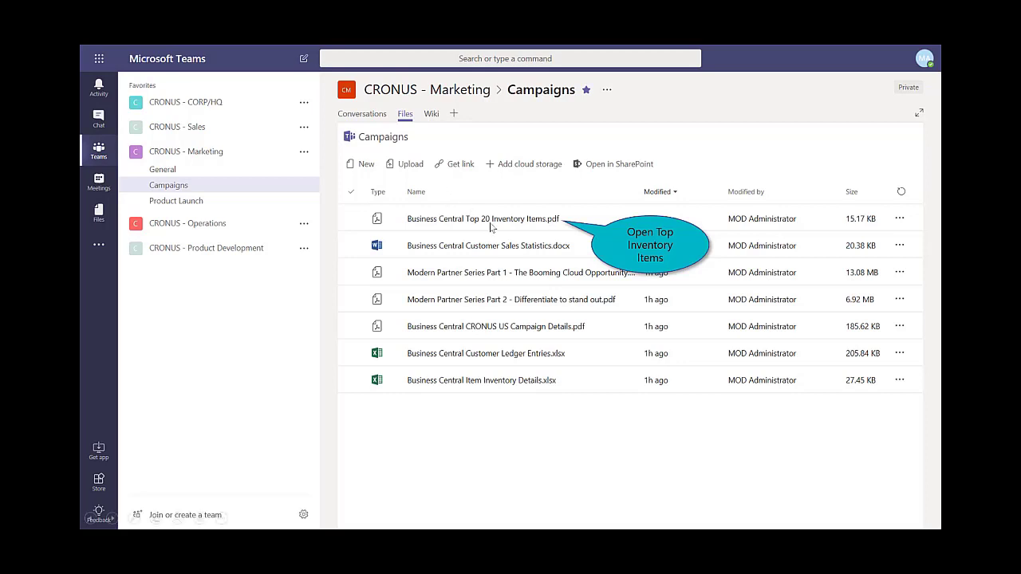
left_click(490, 222)
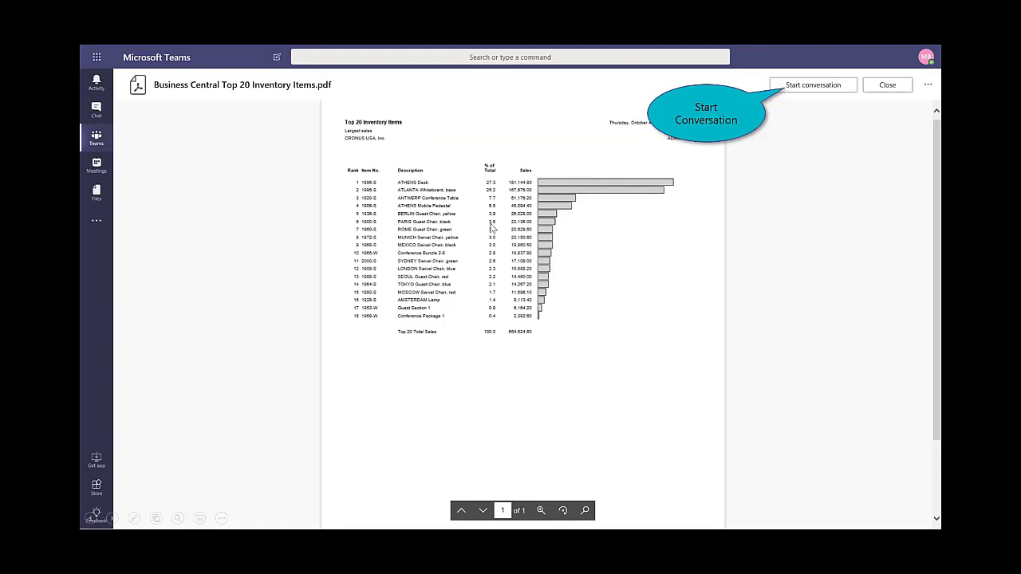
left_click(815, 90)
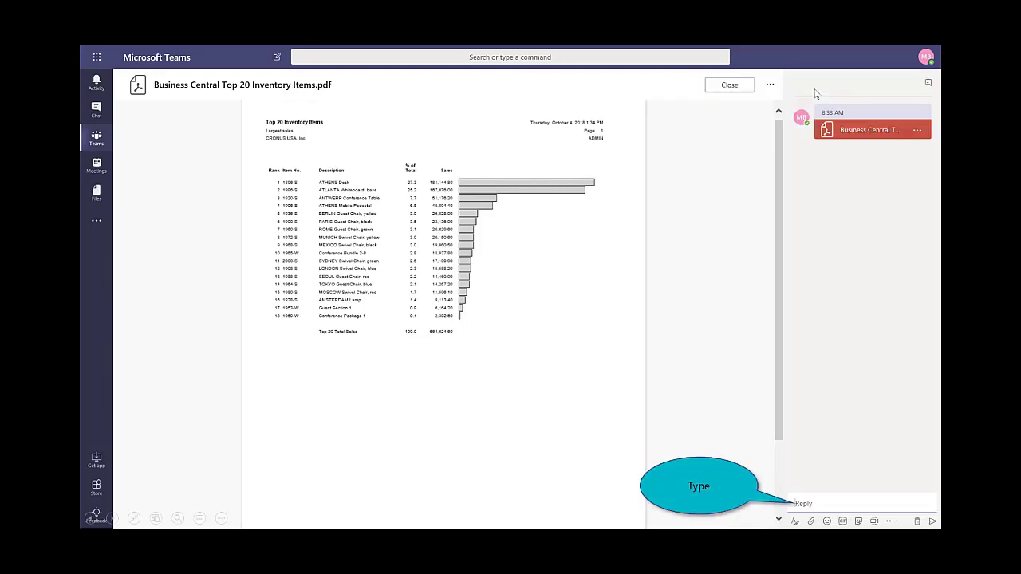
left_click(819, 503)
type("A great opportunity to learn about the success of our products")
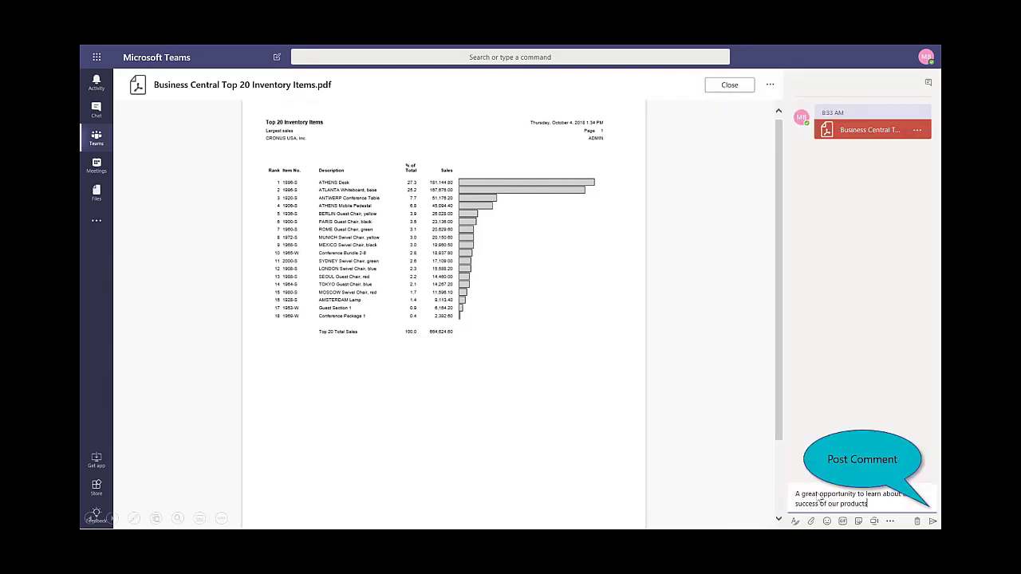
key("Return")
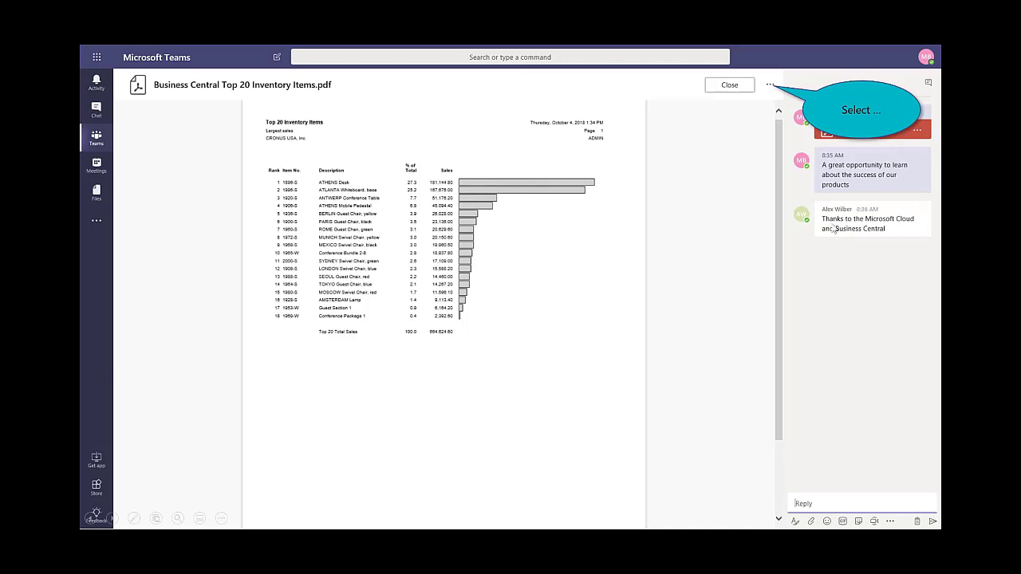
- Open the inventory report's folder in SharePoint and view the CRONUS - Marketing team notebook
left_click(770, 85)
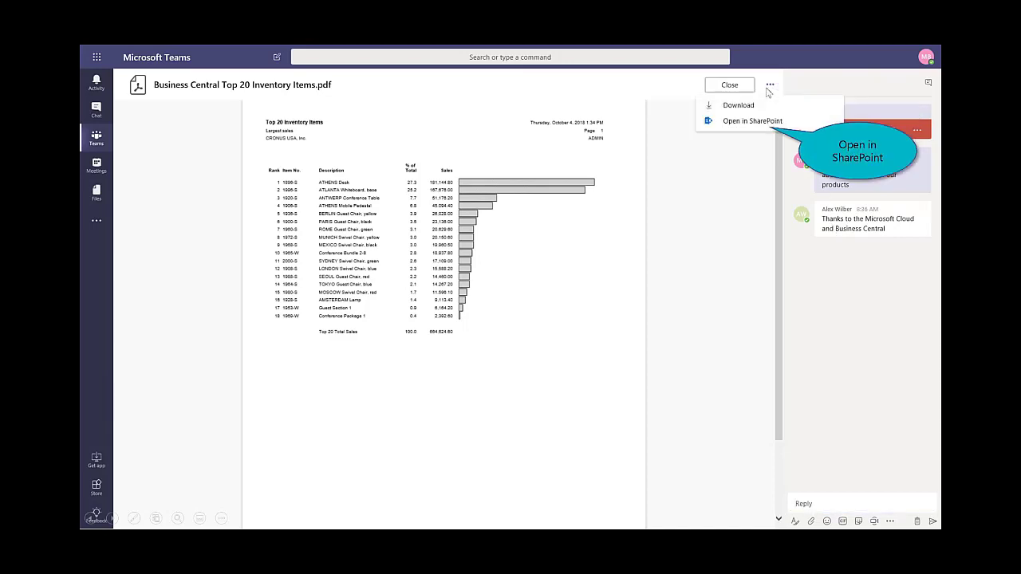
left_click(762, 121)
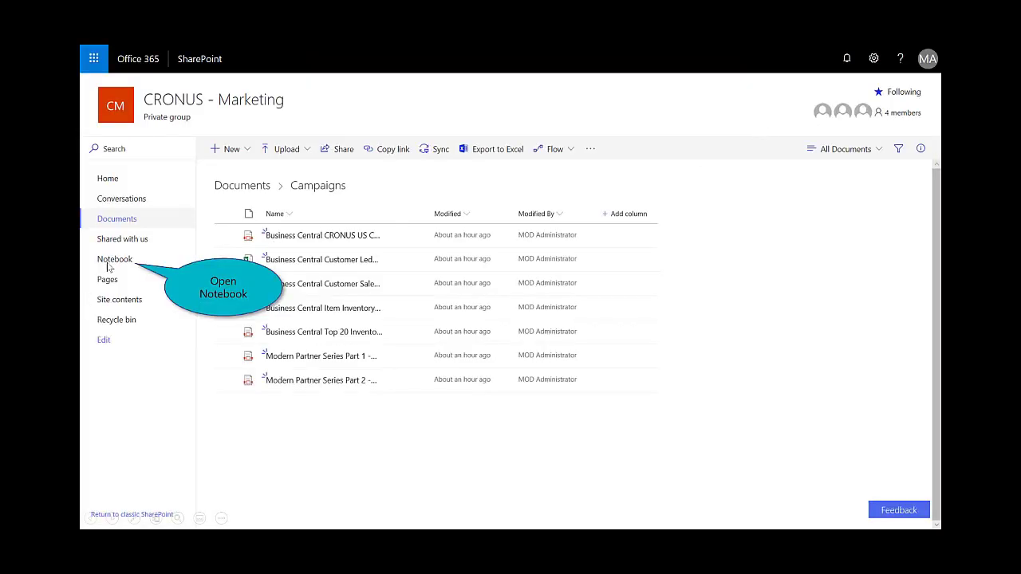
left_click(110, 262)
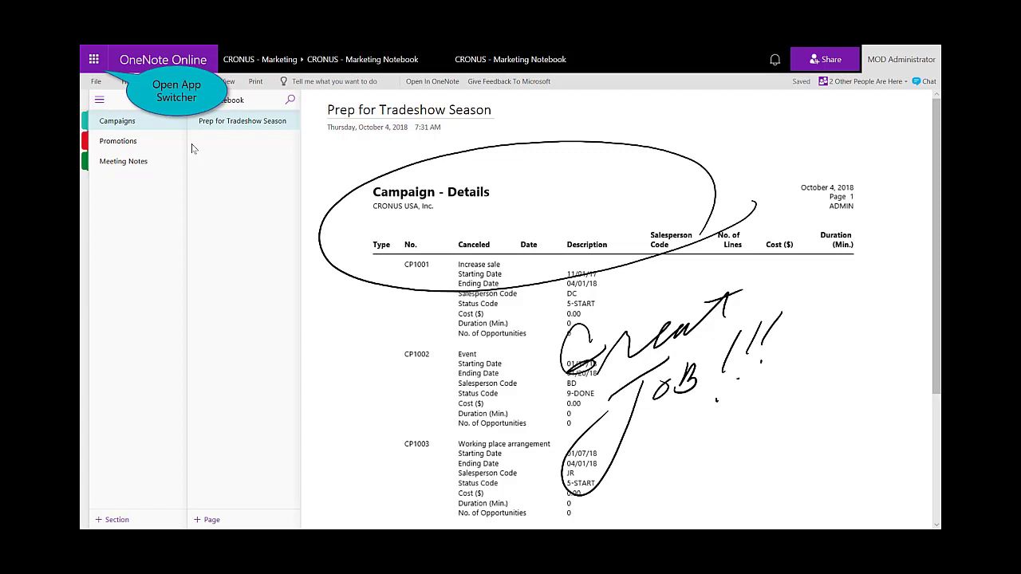
- Switch to Dynamics 365 Business Central and create a new campaign with the description "Trade Show"
left_click(101, 68)
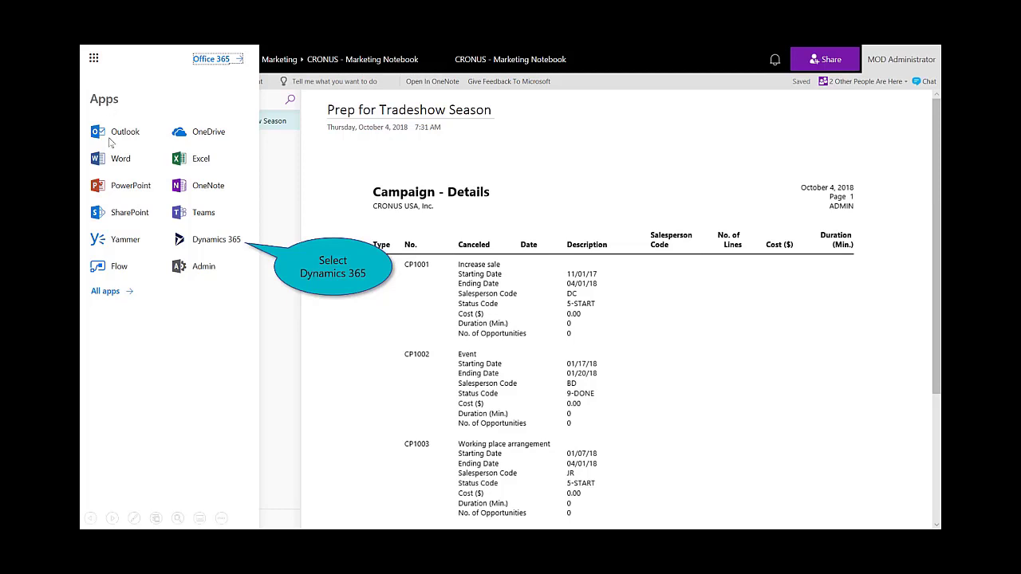
left_click(205, 248)
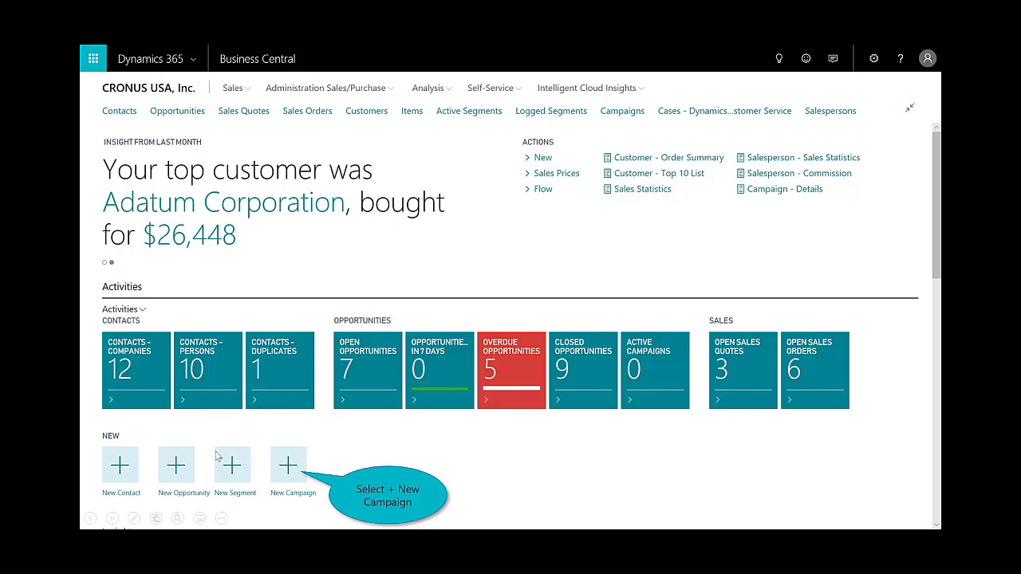
left_click(289, 467)
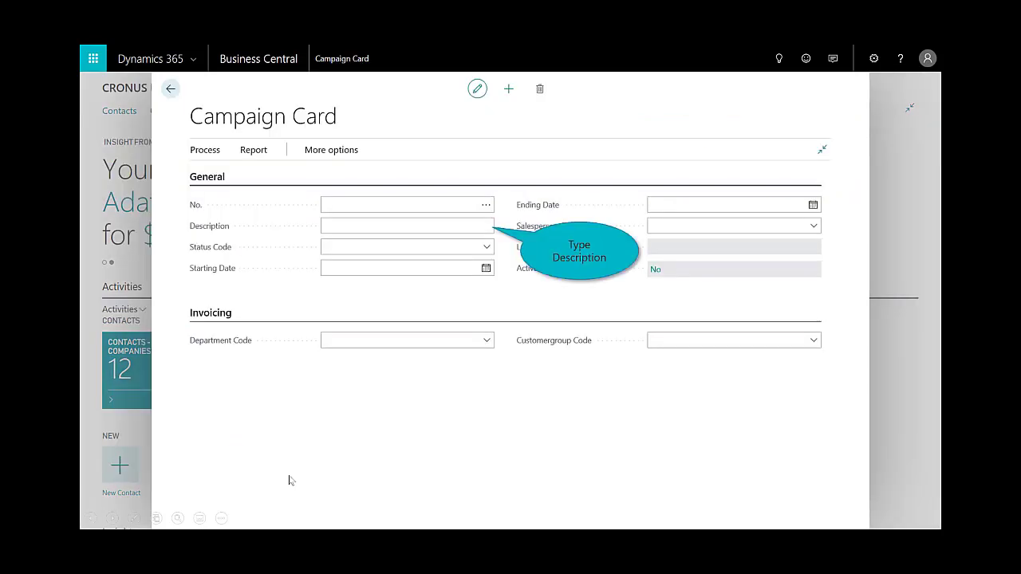
left_click(289, 476)
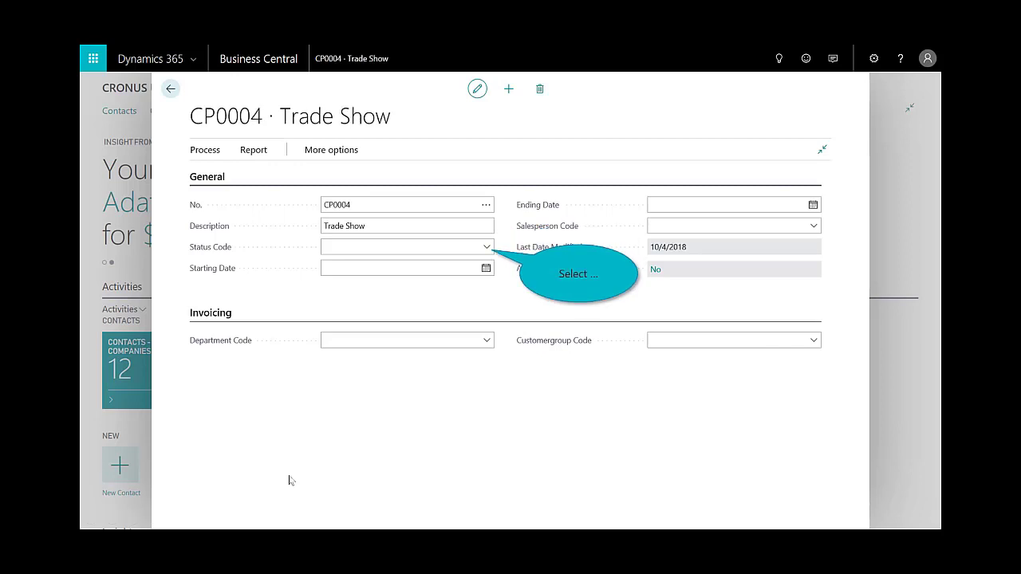
- Set the campaign's status code to 1-PLAN, its starting date to 6/1/2018 and its ending date to 6/30/2018
left_click(487, 247)
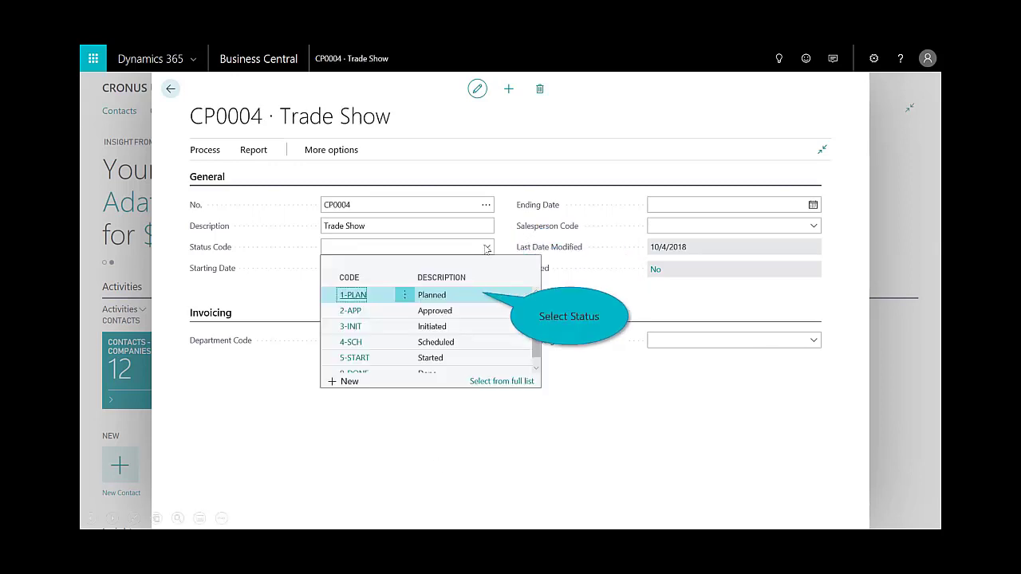
left_click(439, 296)
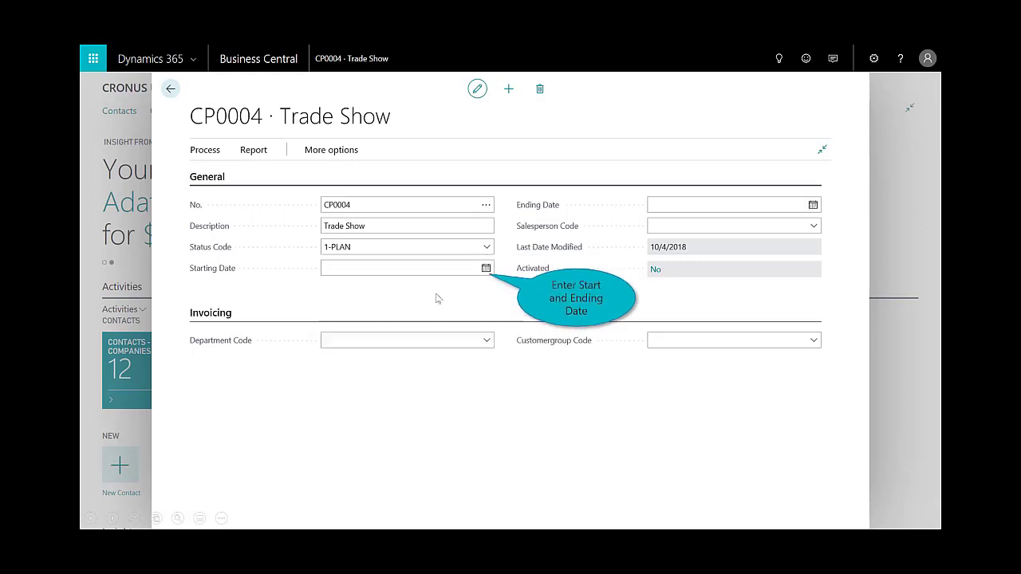
left_click(488, 272)
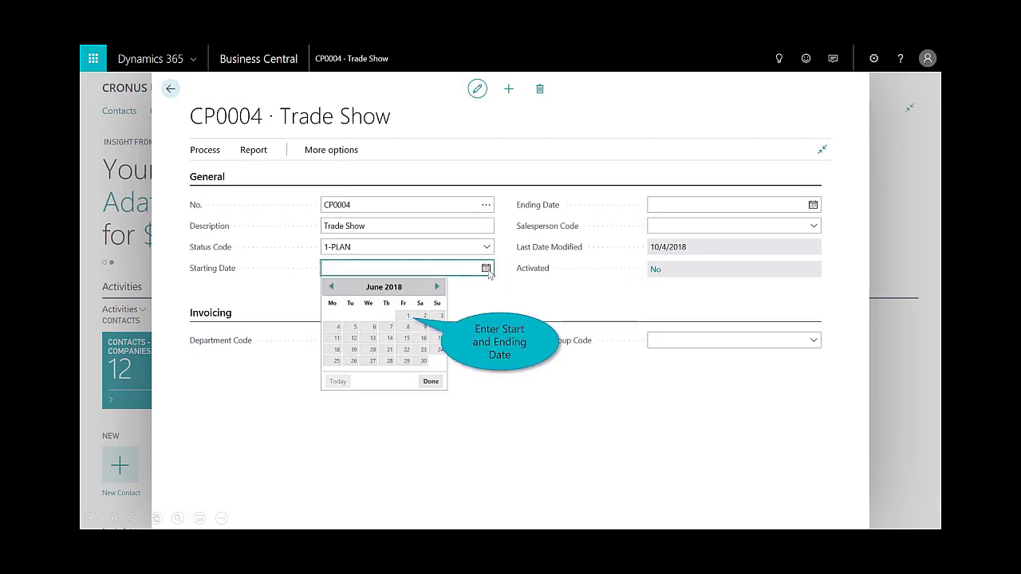
left_click(408, 316)
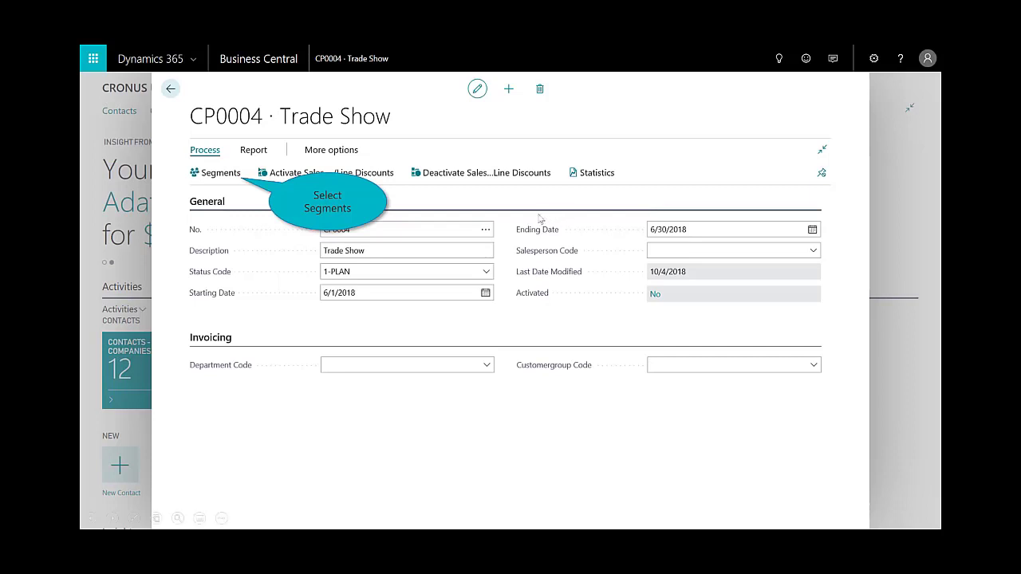
- Create a new segment for the Trade Show campaign with the description "Visitors at Trade Show"
left_click(202, 179)
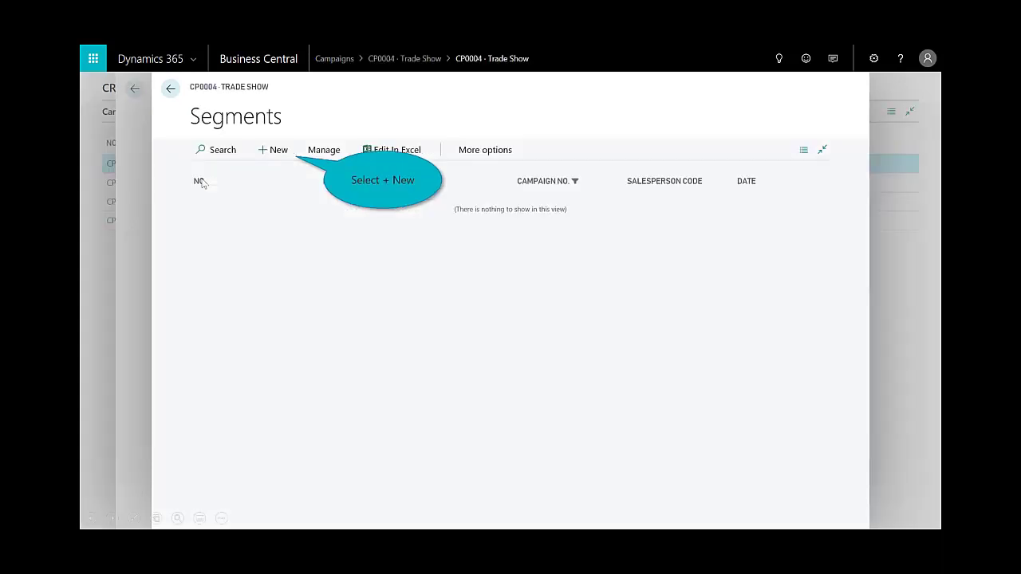
left_click(265, 151)
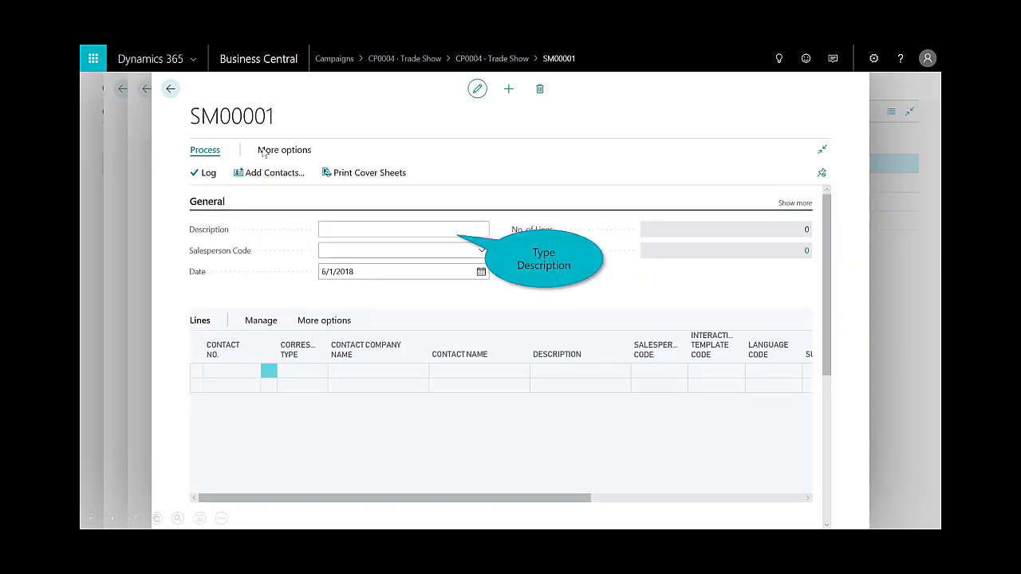
left_click(418, 233)
type("Visitors at Trade Show")
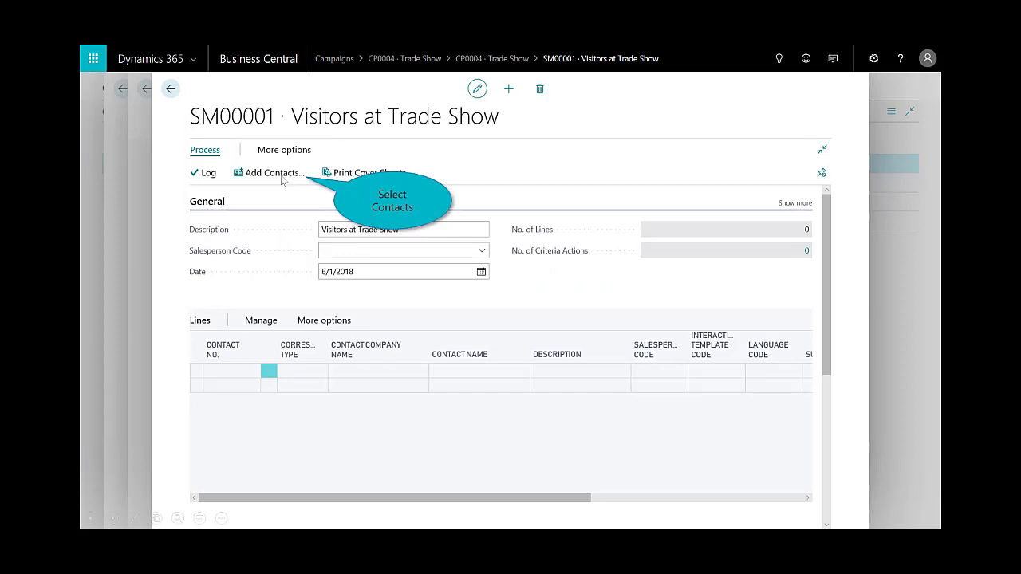
- Add contacts with the business relation code CUST to the Visitors at Trade Show segment and close the segment
left_click(281, 175)
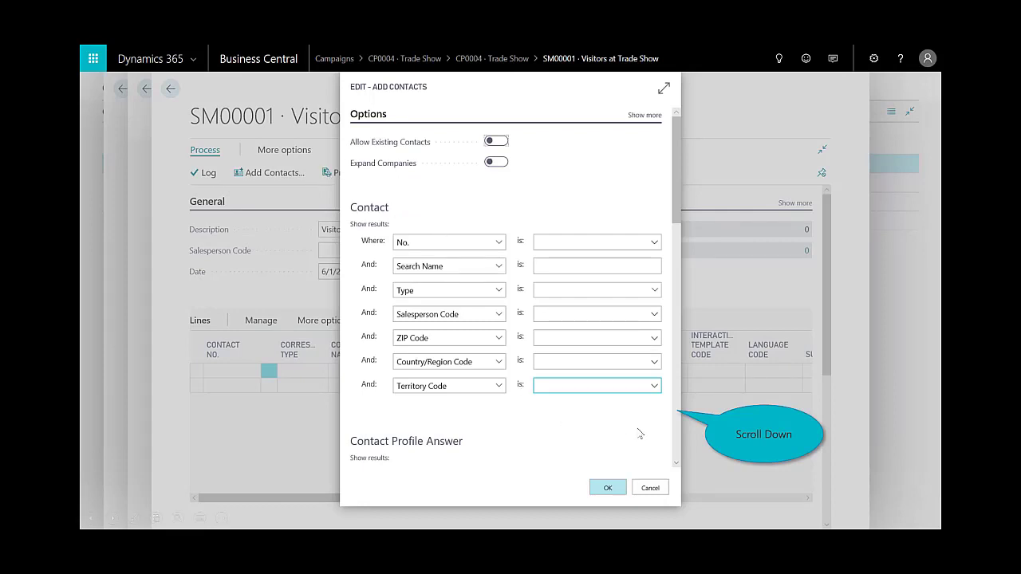
scroll(675, 440, "down", 10)
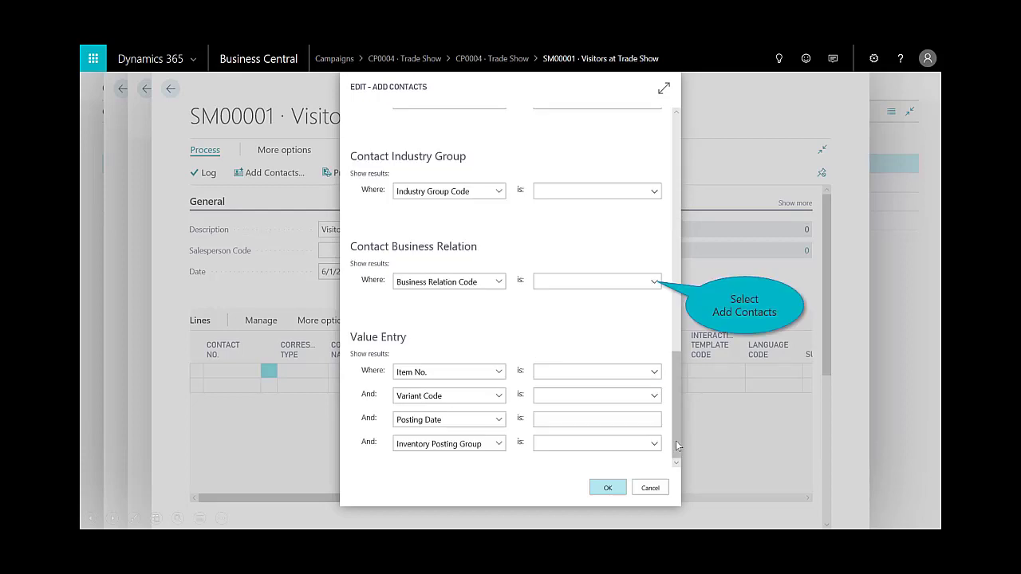
left_click(654, 281)
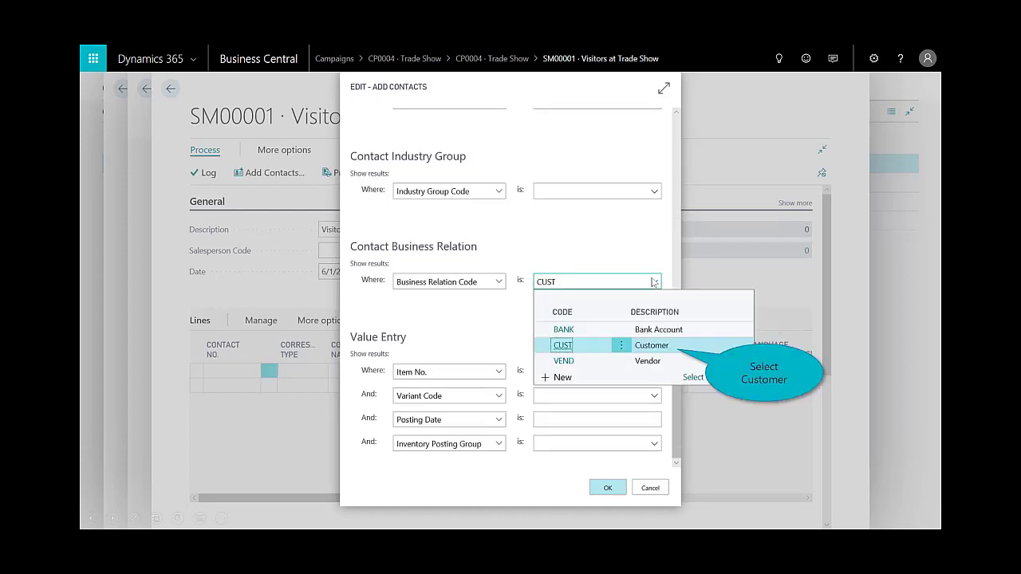
left_click(651, 349)
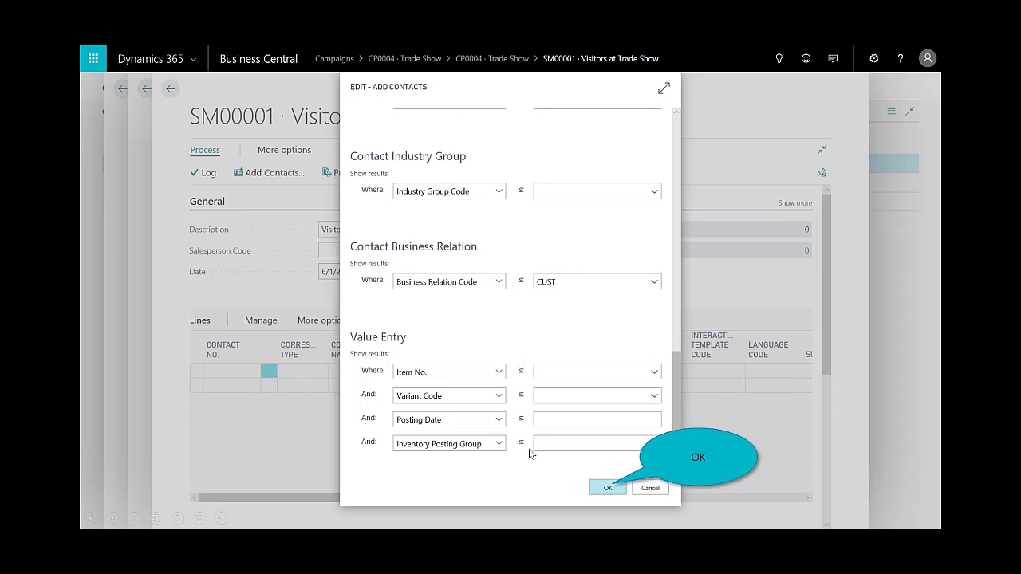
left_click(607, 488)
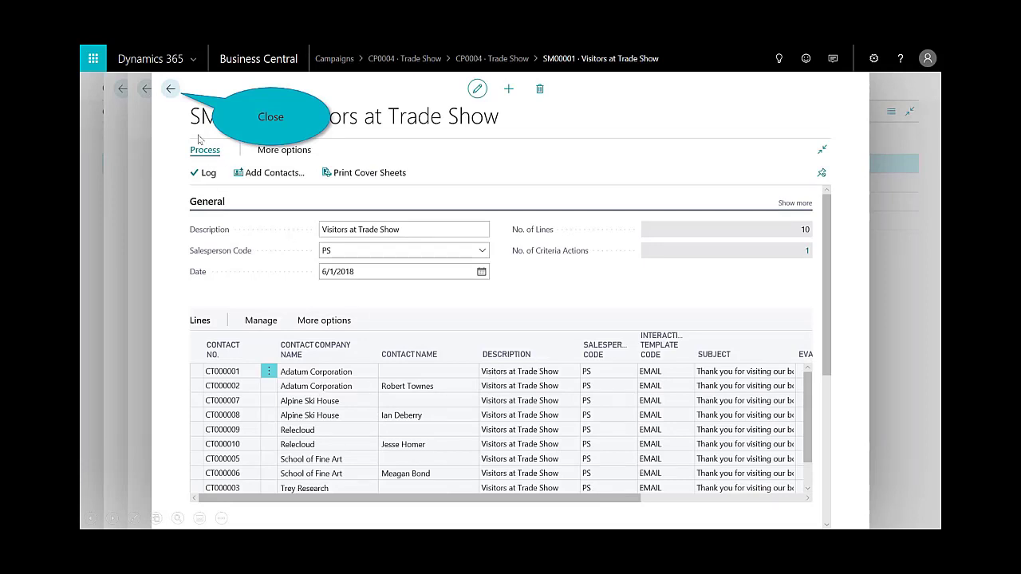
left_click(170, 89)
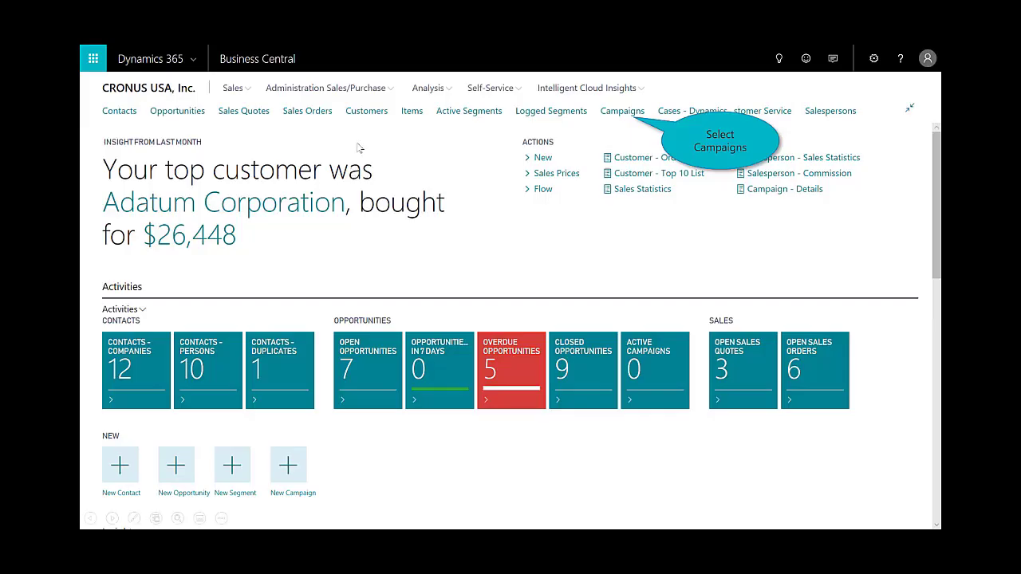
- Activate sales prices and line discounts for the Trade Show campaign from the campaigns list, despite no linked prices or discounts
left_click(619, 113)
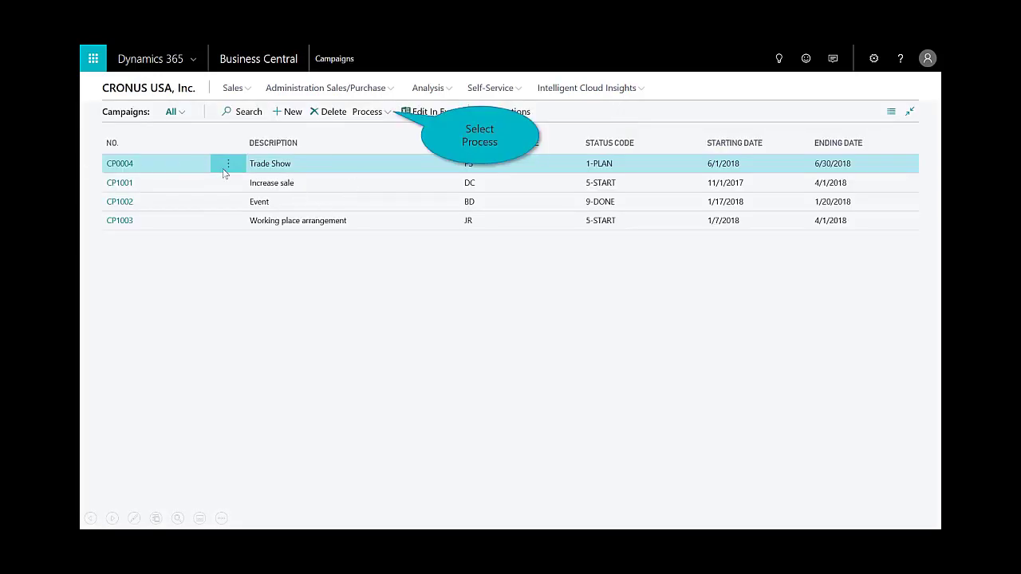
left_click(373, 113)
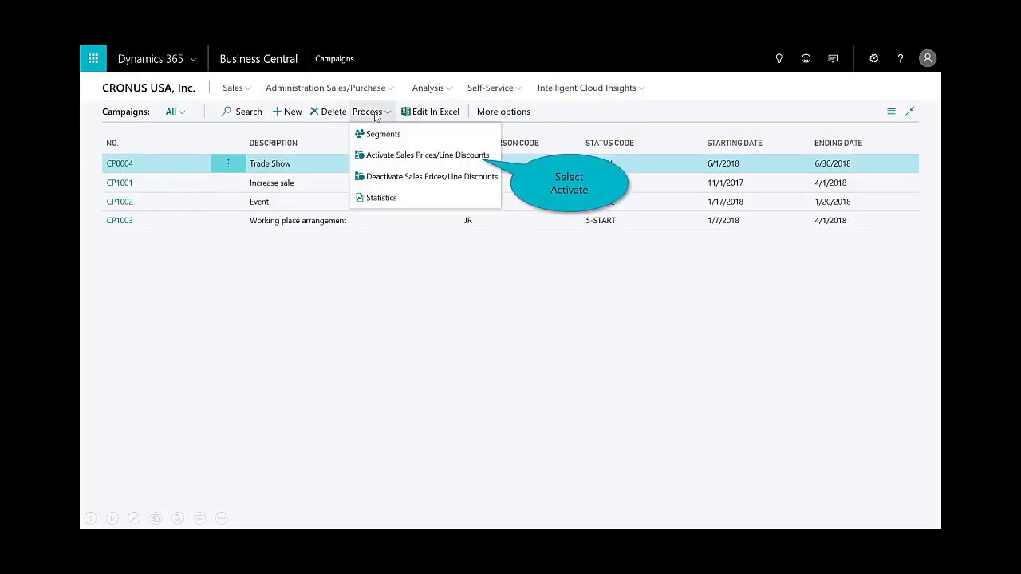
left_click(403, 157)
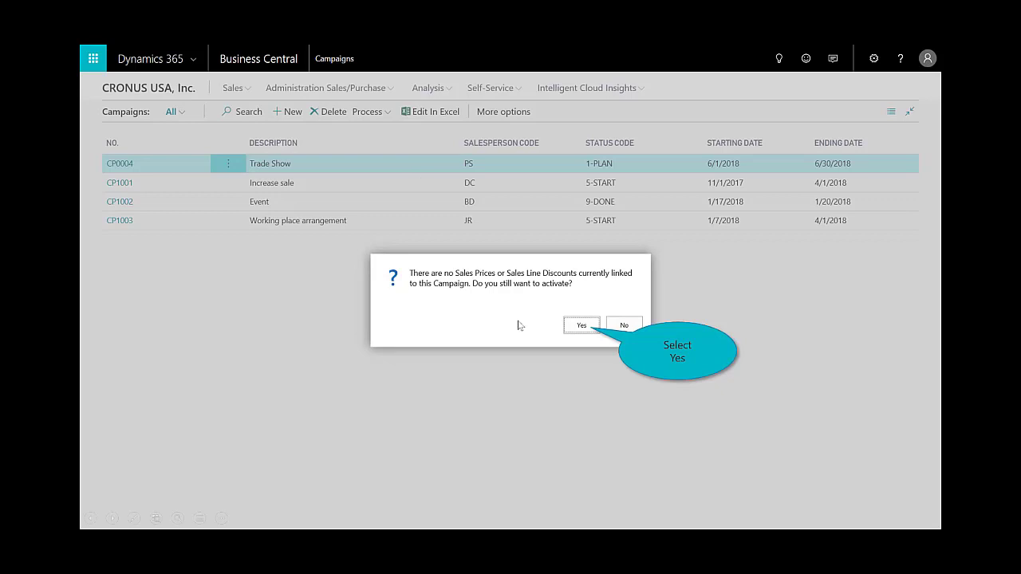
left_click(577, 327)
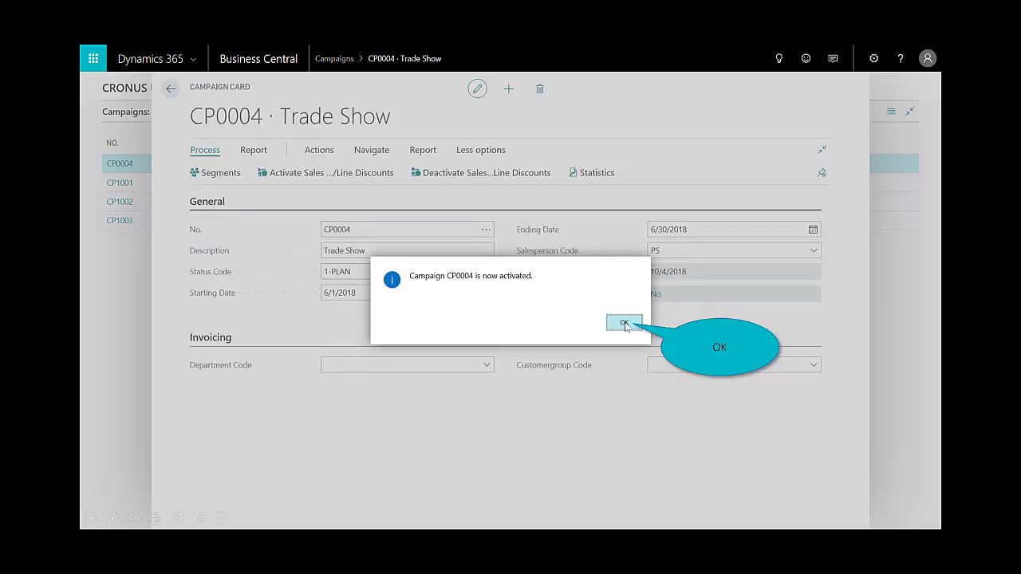
left_click(625, 323)
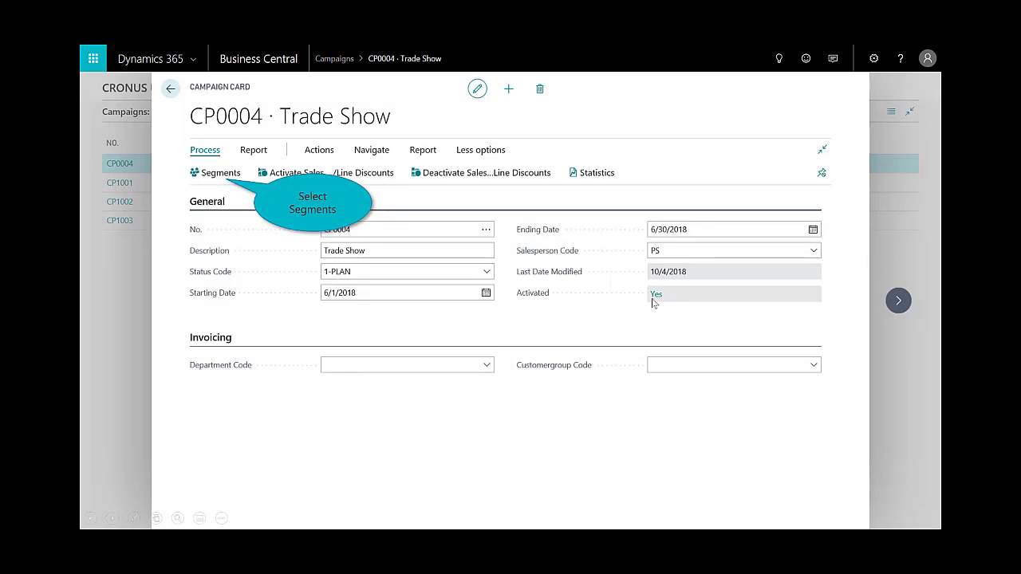
- Log the campaign's Visitors at Trade Show segment, preview the email attachment Attachment.pdf and send the email with the From Email Body Template content
left_click(222, 176)
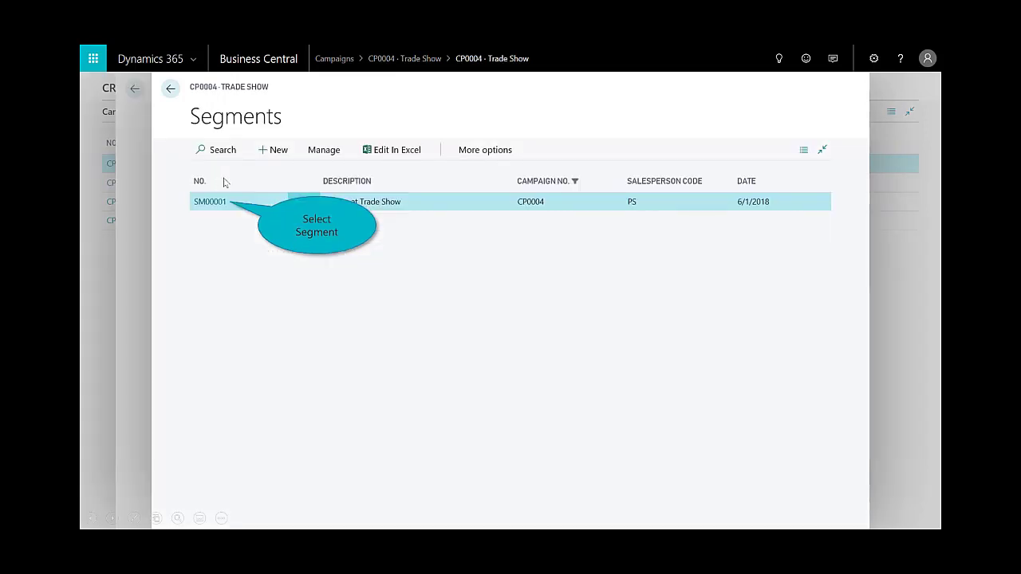
left_click(212, 205)
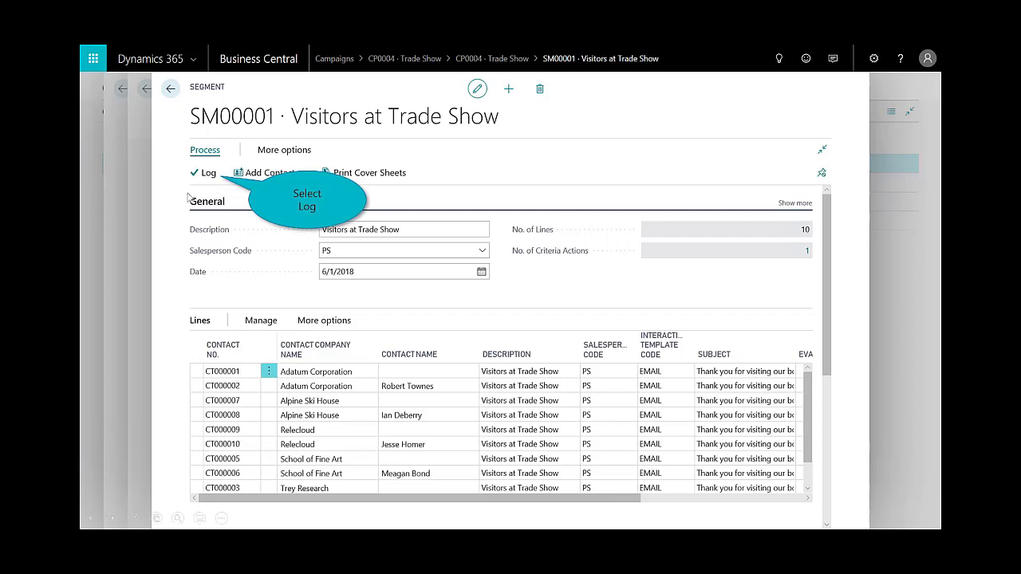
left_click(212, 179)
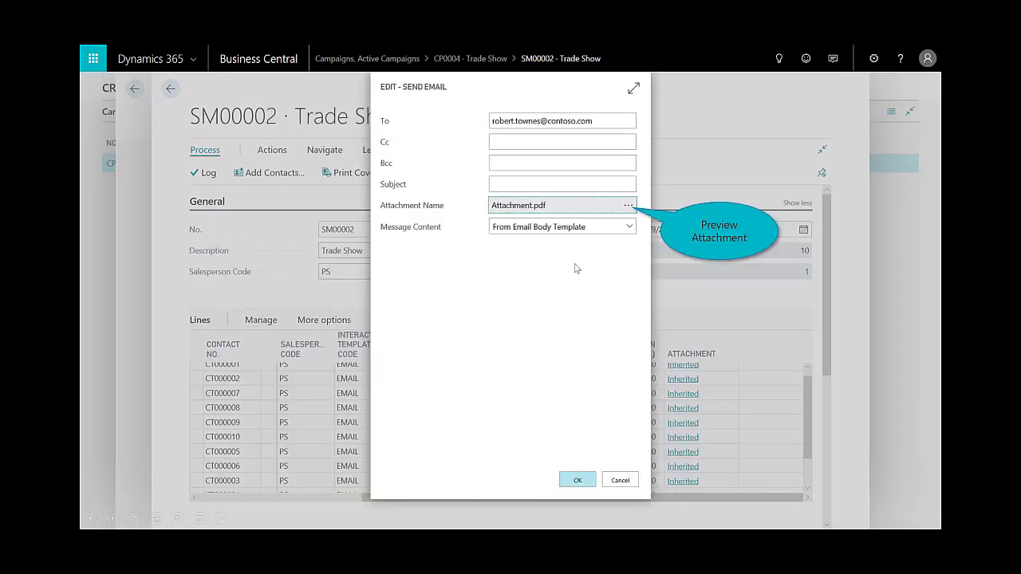
left_click(629, 206)
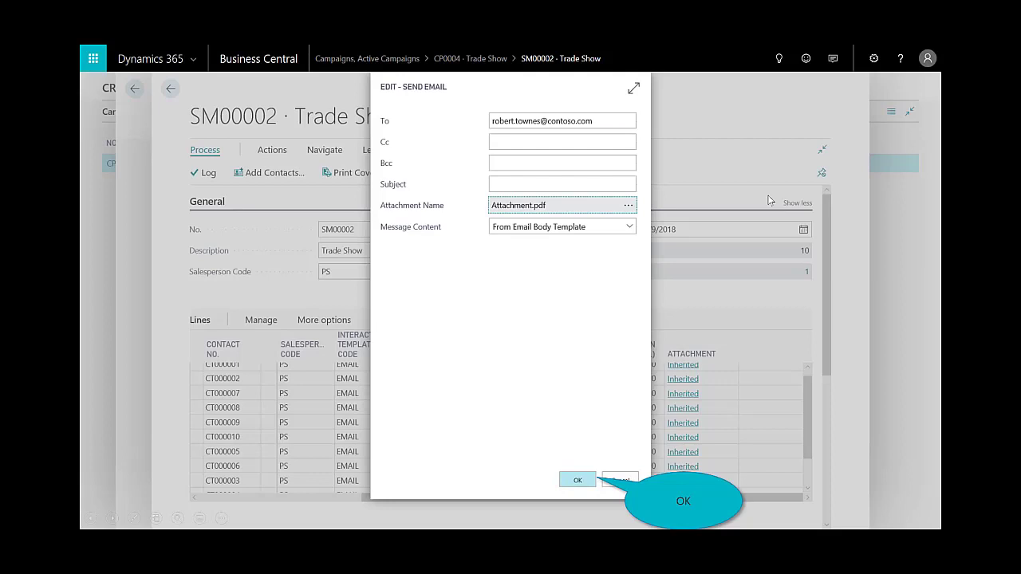
left_click(584, 481)
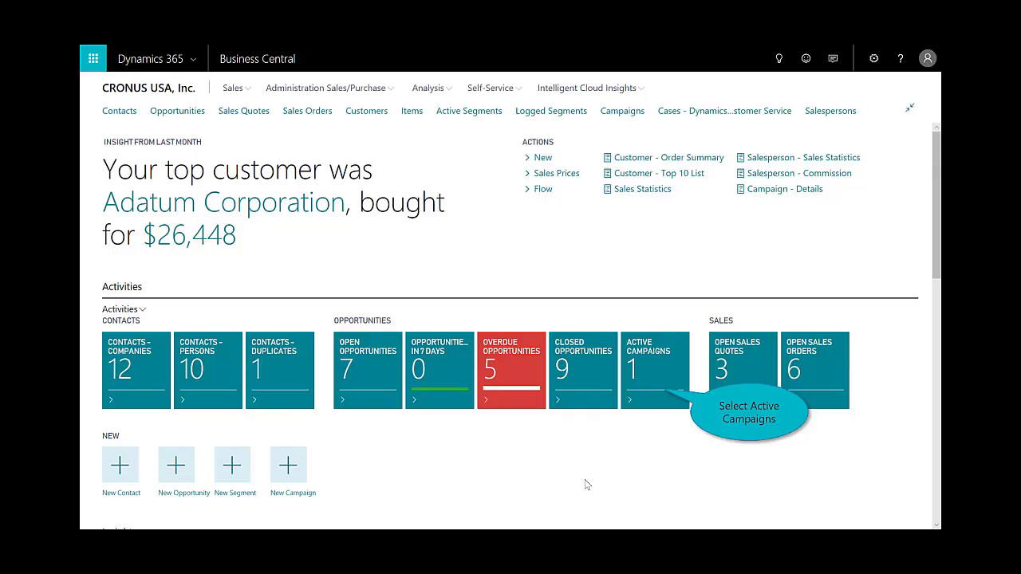
- Review the statistics of the Trade Show campaign from the active campaigns list and close them
left_click(641, 359)
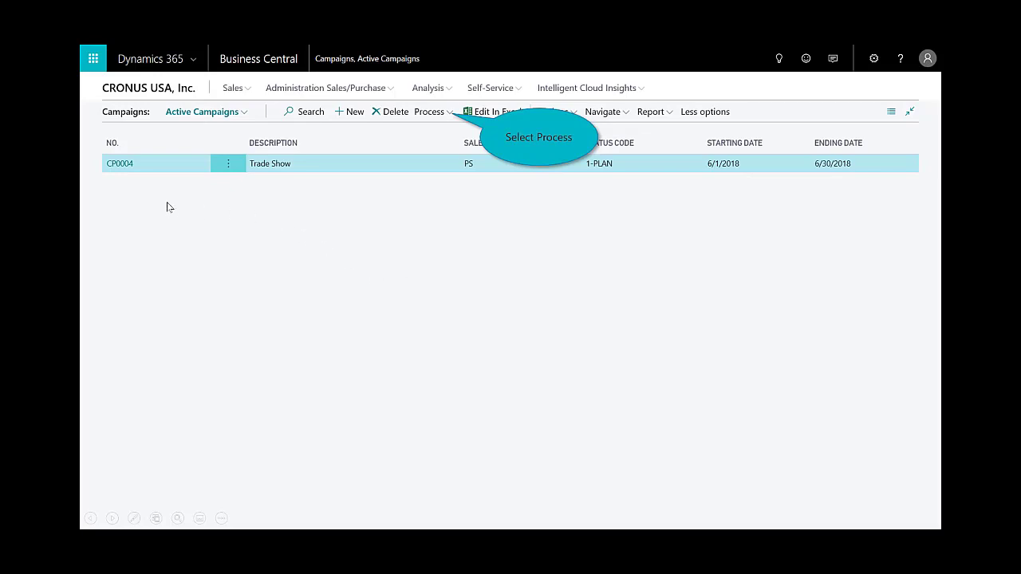
left_click(438, 113)
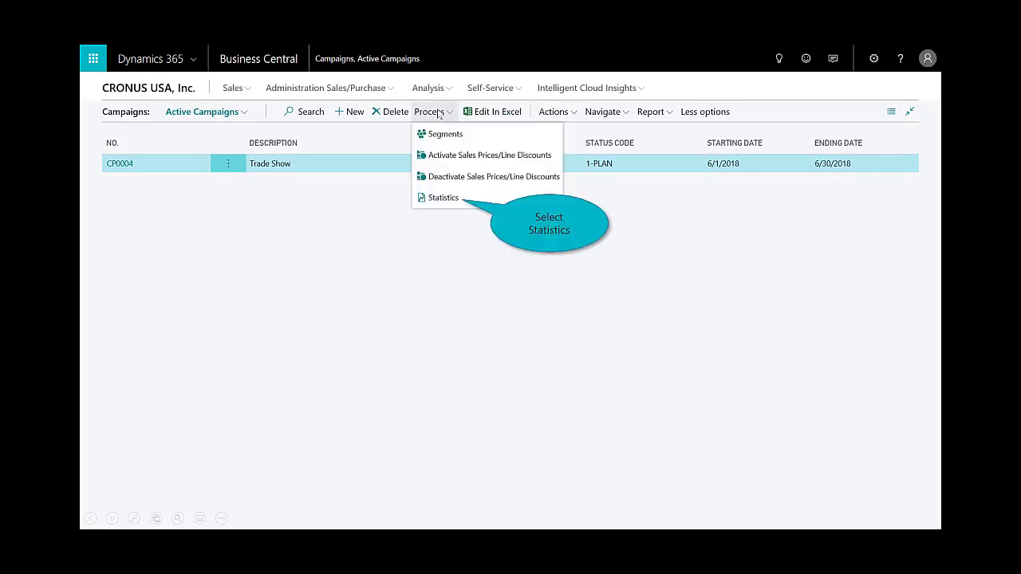
left_click(441, 202)
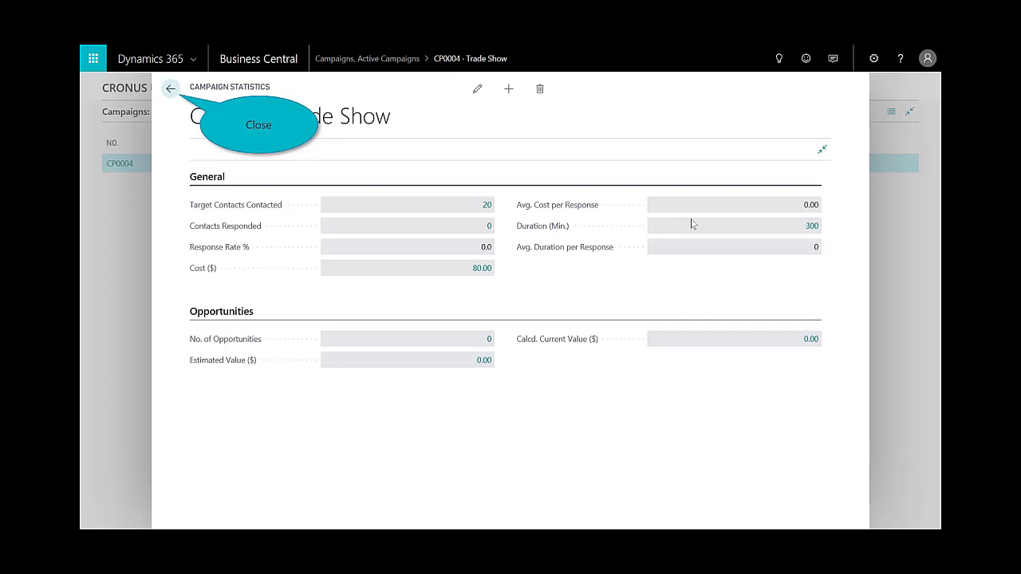
left_click(783, 155)
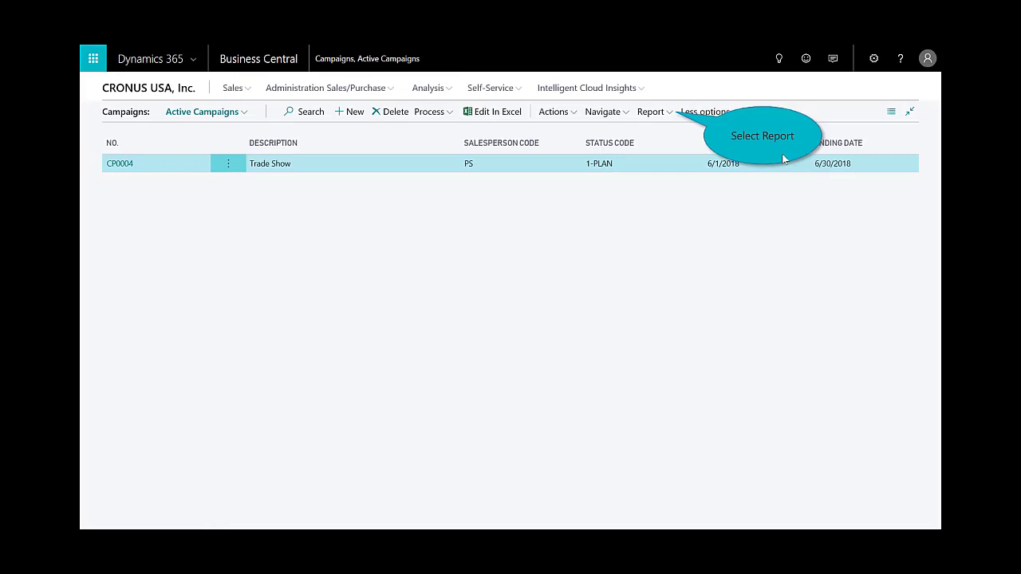